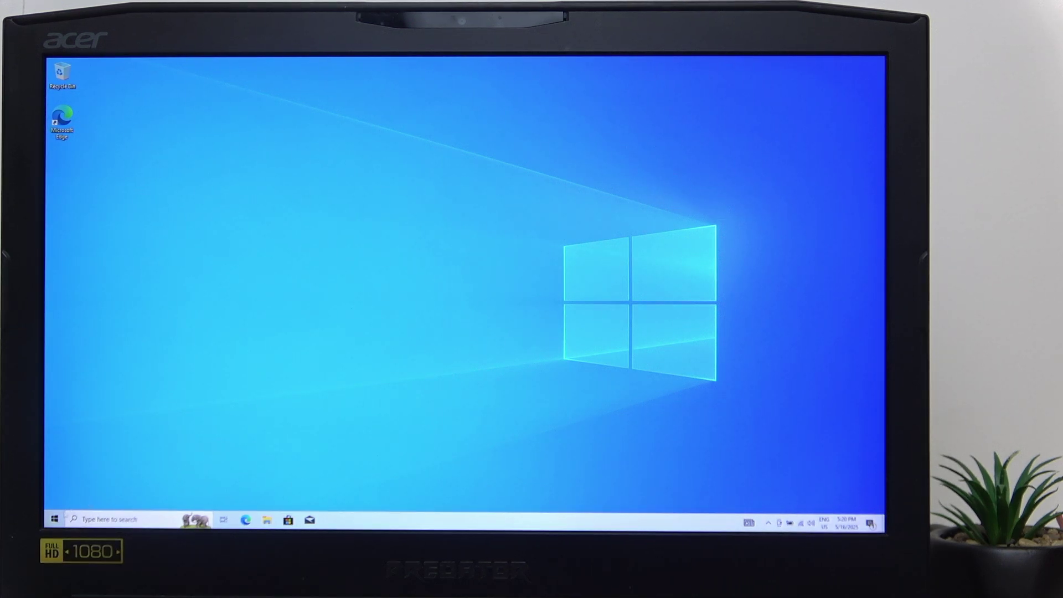
Restart Windows 10 and submit the BIOS password to enter InsydeH2O setup
{"action": "left_click", "coordinate": [53, 519]}
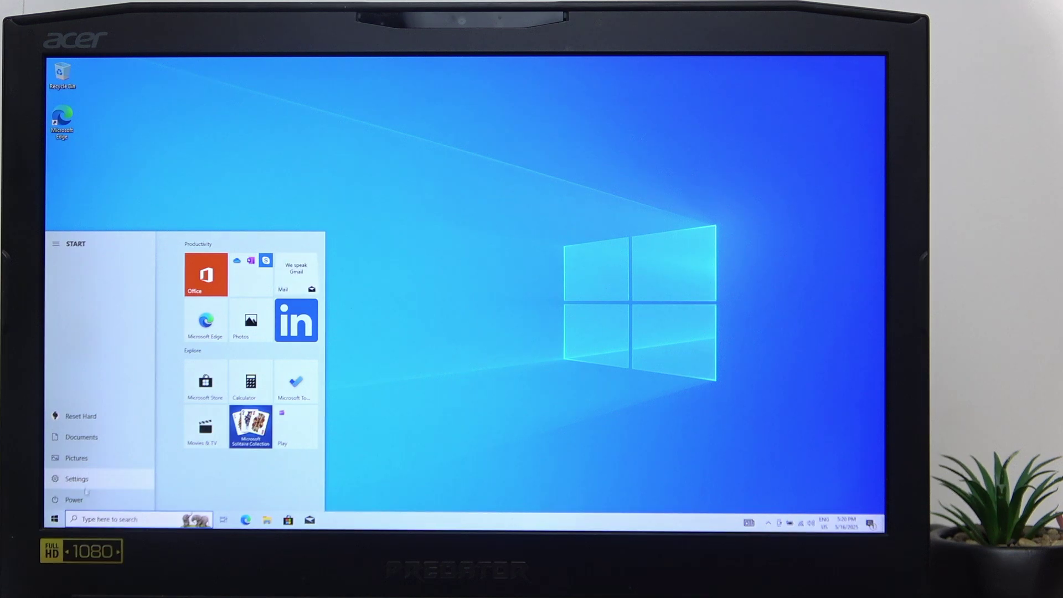
{"action": "left_click", "coordinate": [83, 498]}
{"action": "left_click", "coordinate": [87, 471]}
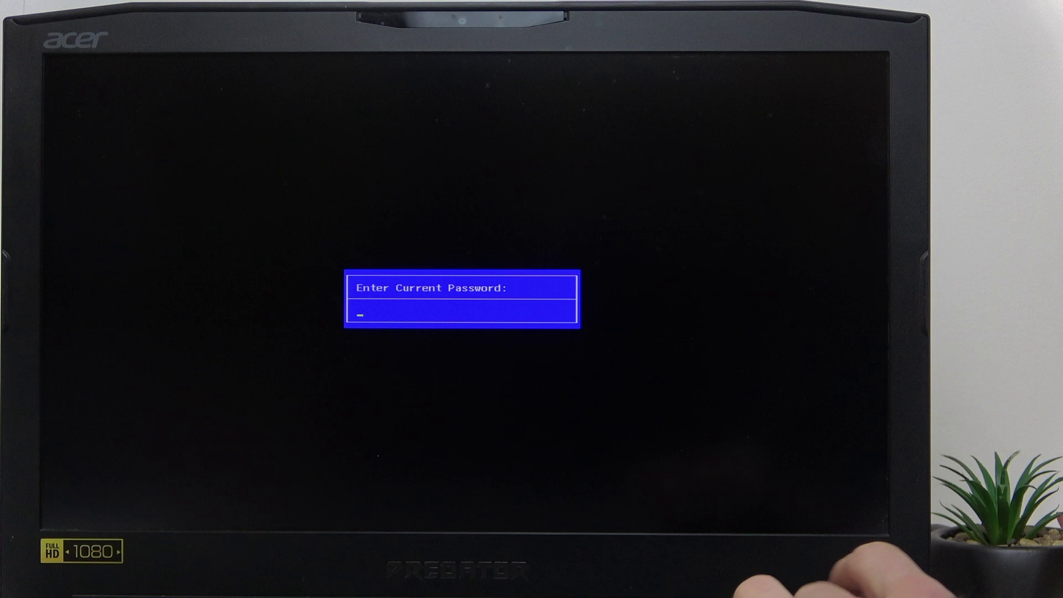
{"action": "type", "text": "*******"}
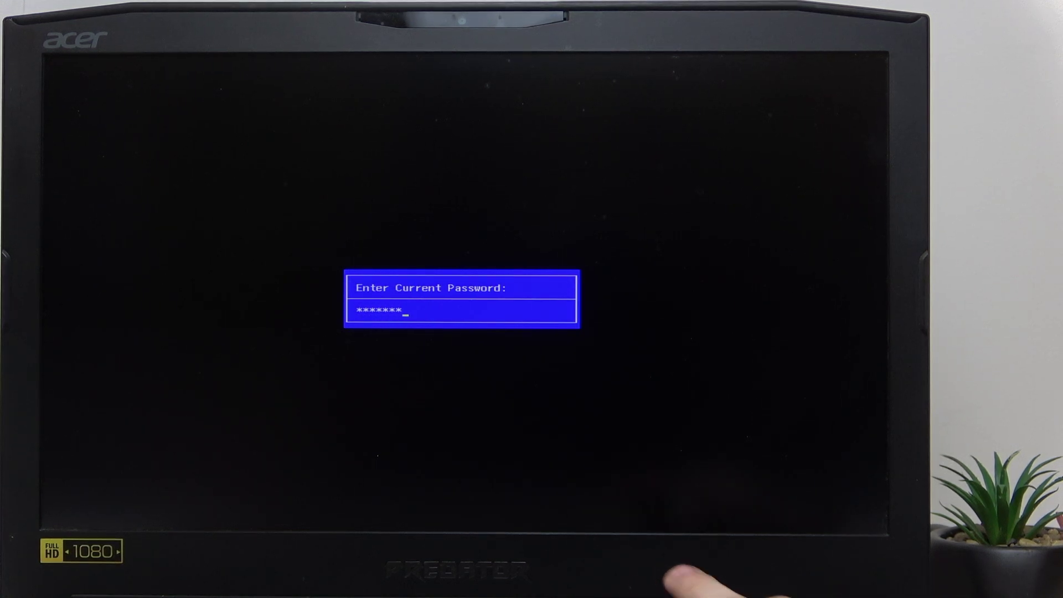
{"action": "type", "text": "***"}
{"action": "key", "text": "Return"}
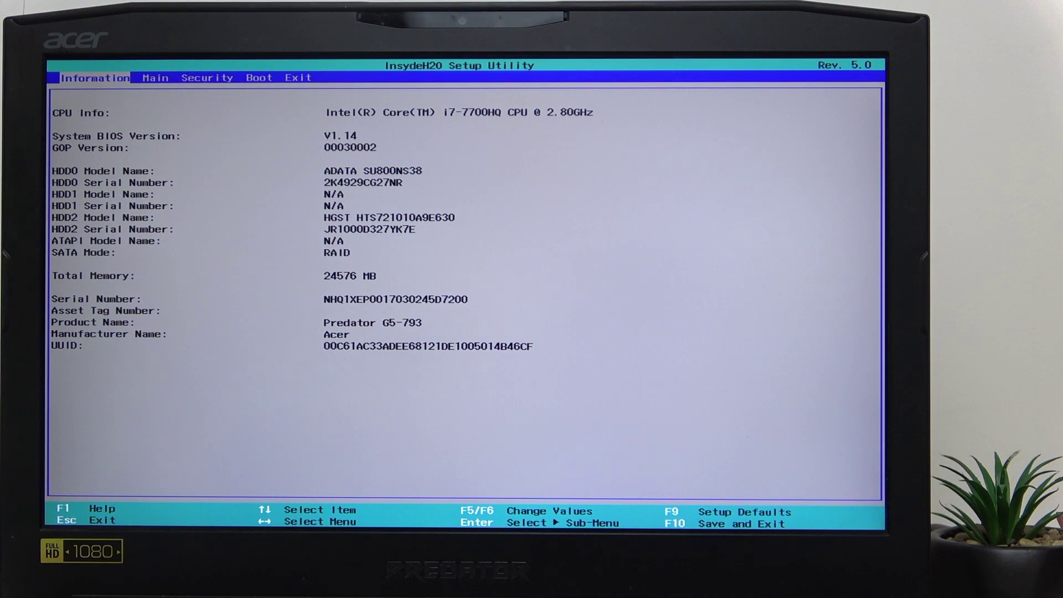
On the Main page, open the F12 Boot Menu setting's choices to enable it
{"action": "key", "text": "Right"}
{"action": "key", "text": "Down"}
{"action": "key", "text": "Down"}
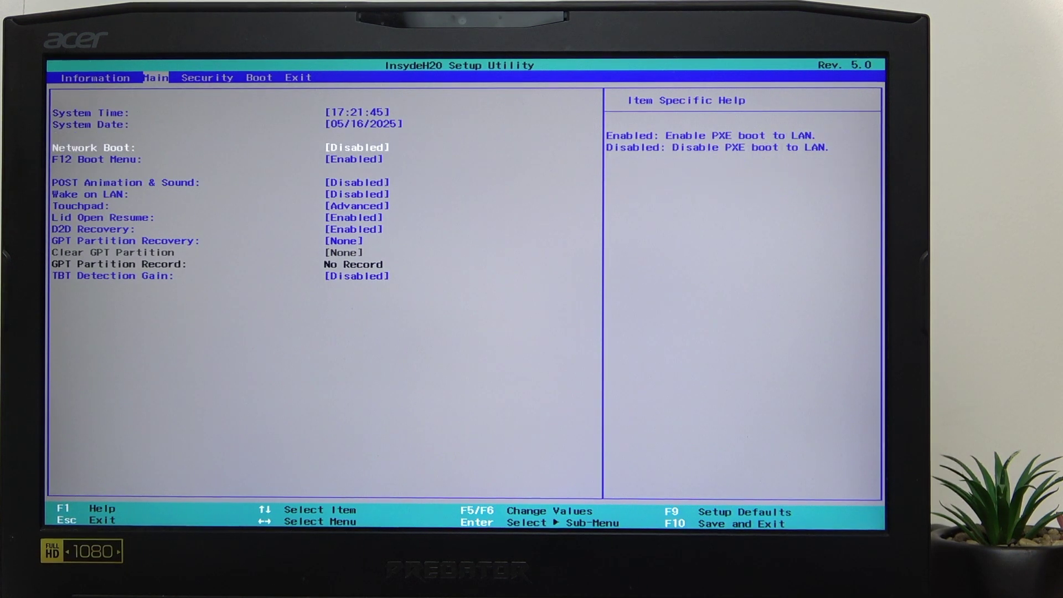
{"action": "key", "text": "Down"}
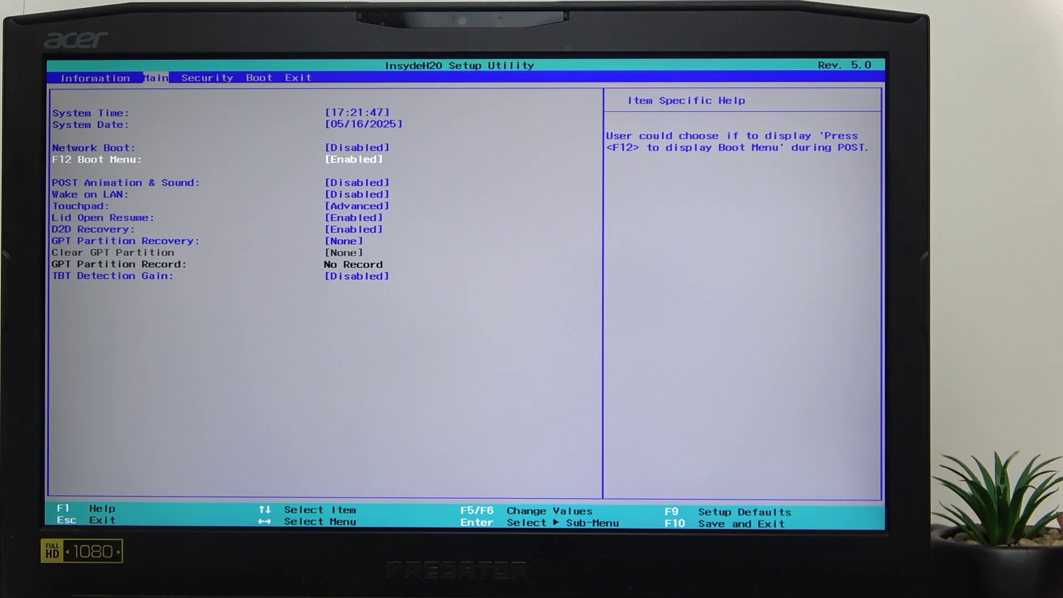
{"action": "key", "text": "Return"}
{"action": "key", "text": "Return"}
Save the BIOS changes with F10 and confirm the reboot
{"action": "key", "text": "F10"}
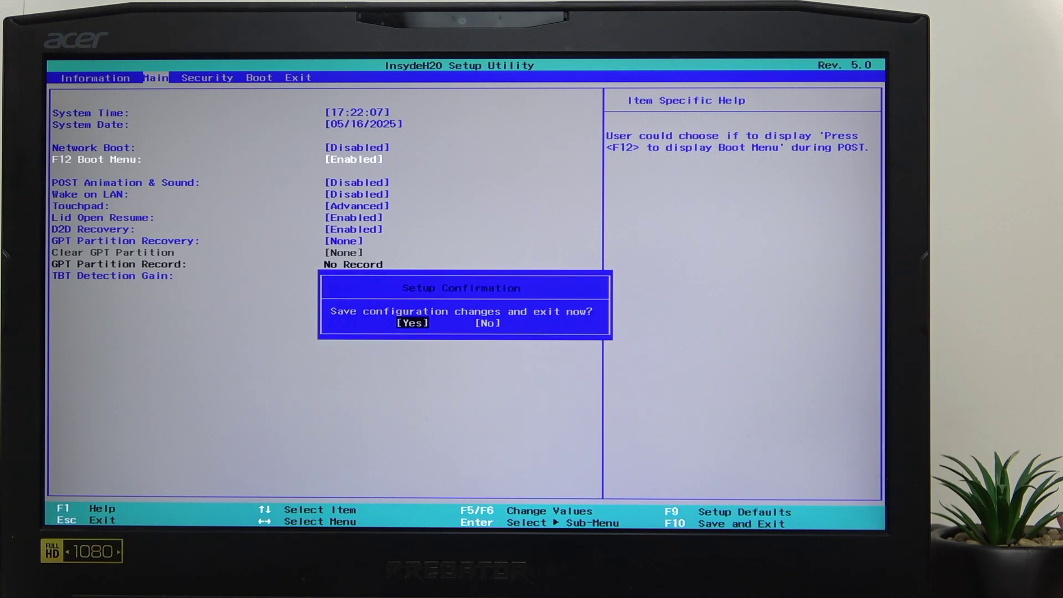
{"action": "key", "text": "Return"}
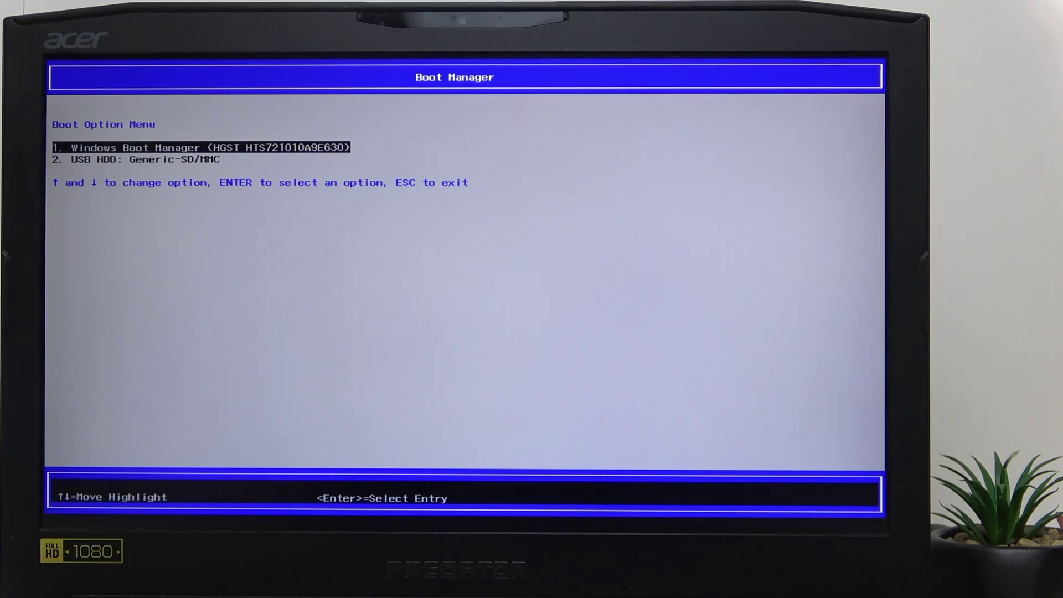
Boot from USB HDD: Generic-SD/MMC in the Boot Manager list
{"action": "key", "text": "Down"}
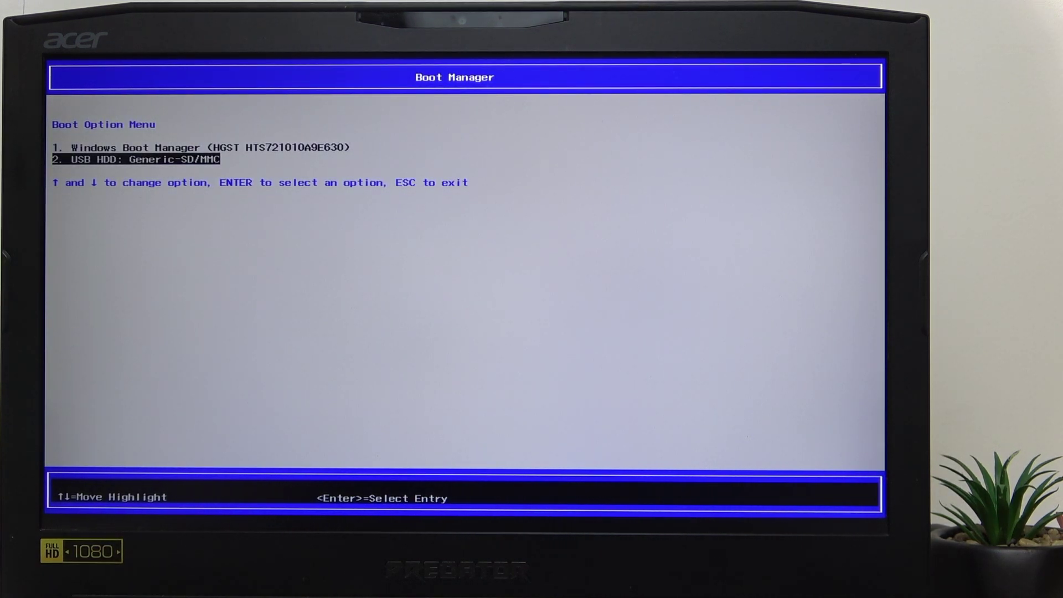
{"action": "key", "text": "Return"}
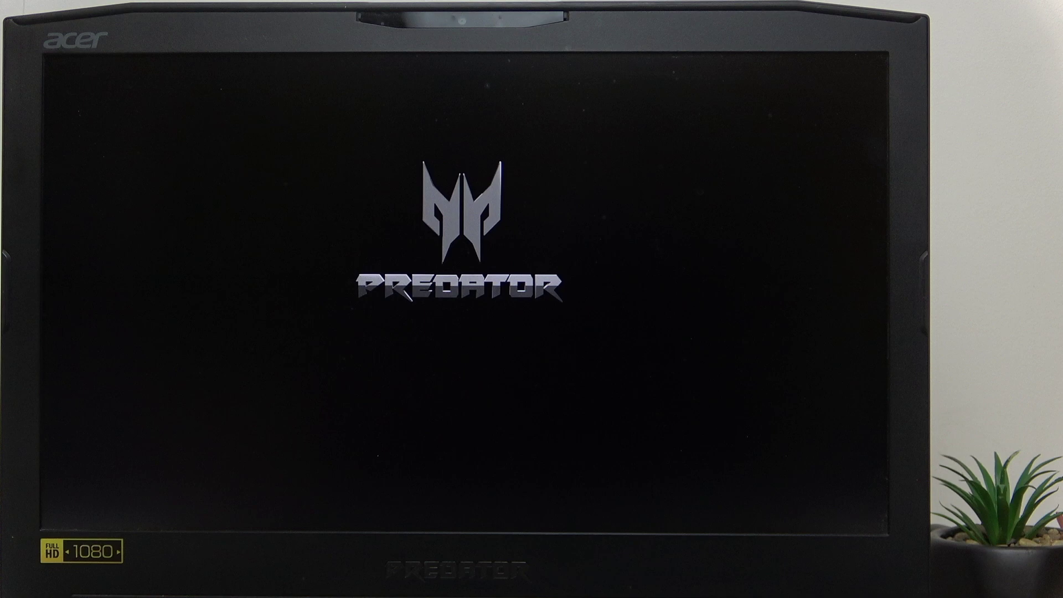